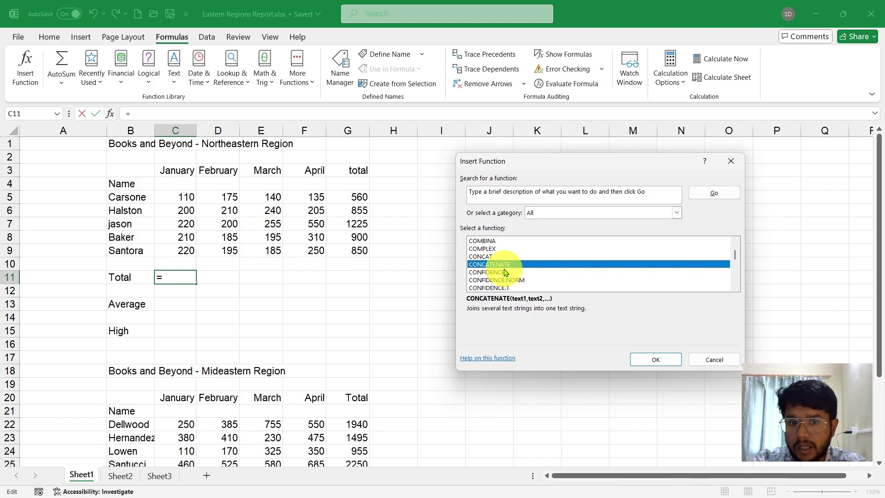
Examine the descriptions of the COUNT, COUNTBLANK, COUNTIF and COUNTIFS functions in the list of all functions.
scroll(520, 260, down, 2)
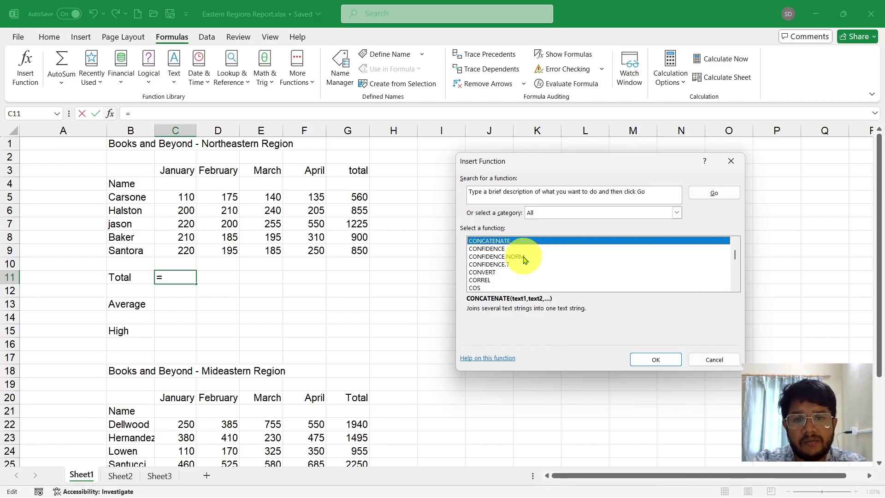
scroll(523, 260, down, 2)
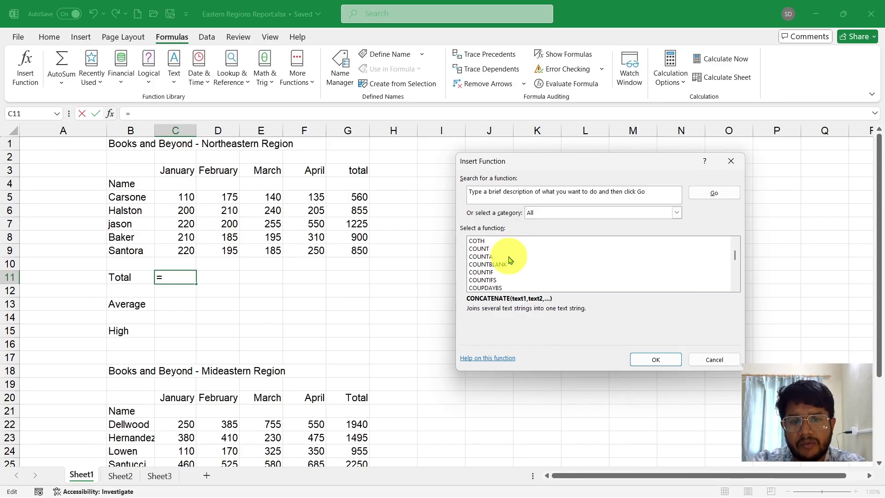
click(479, 248)
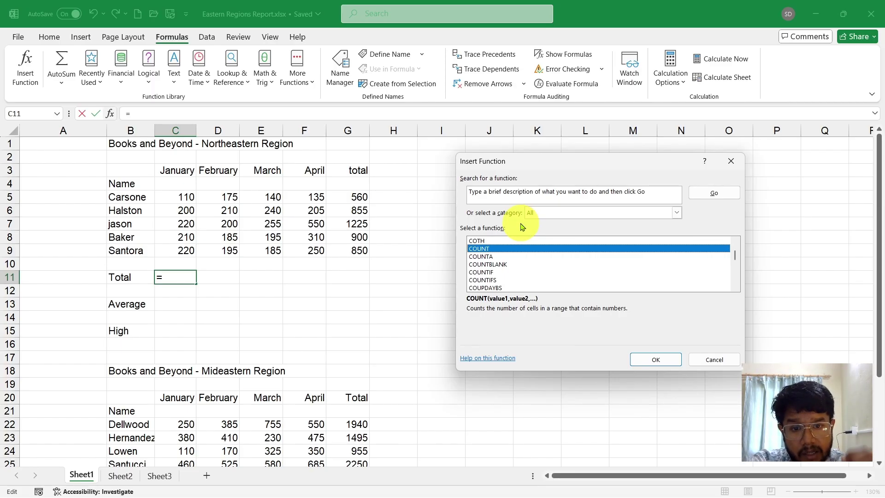
click(490, 264)
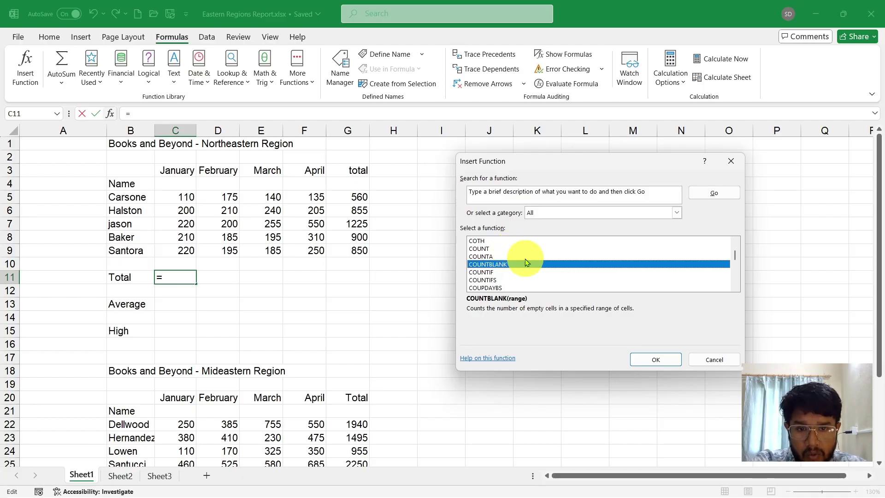
click(528, 273)
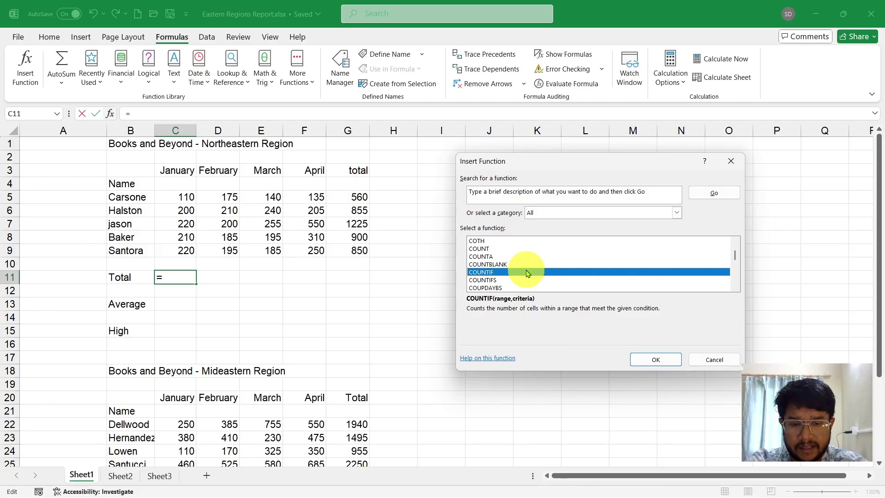
click(490, 281)
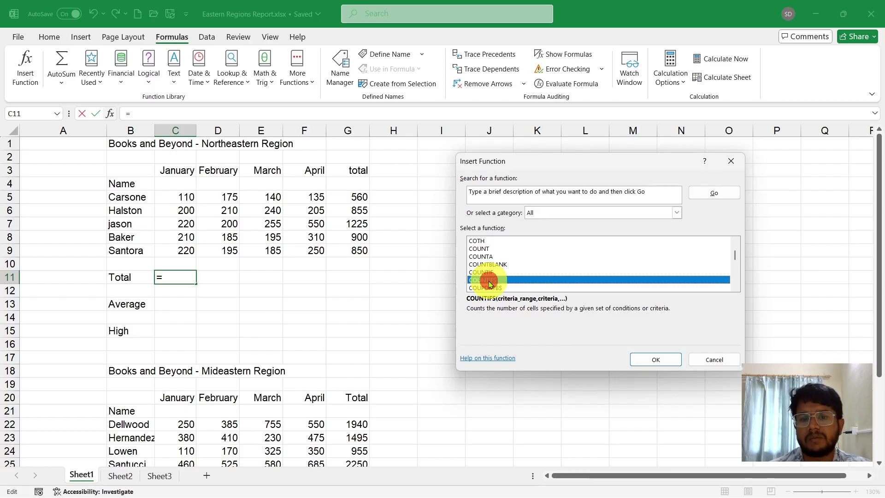
scroll(490, 284, down, 1)
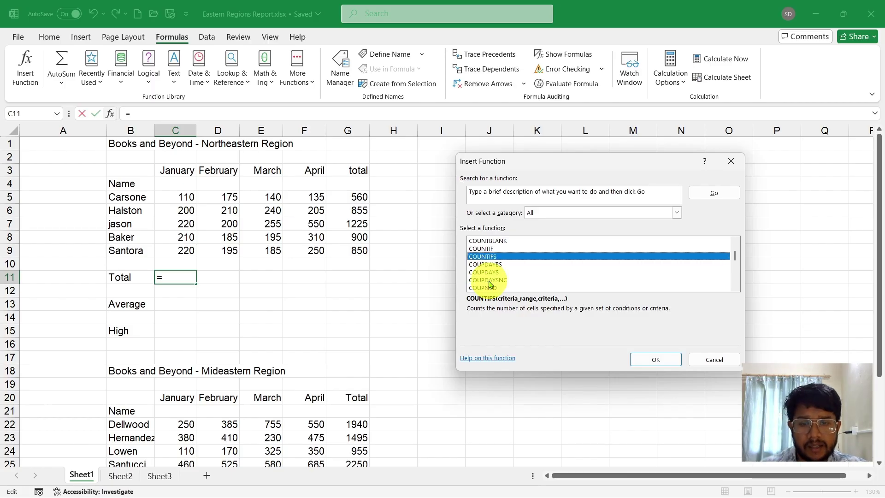
scroll(490, 281, down, 2)
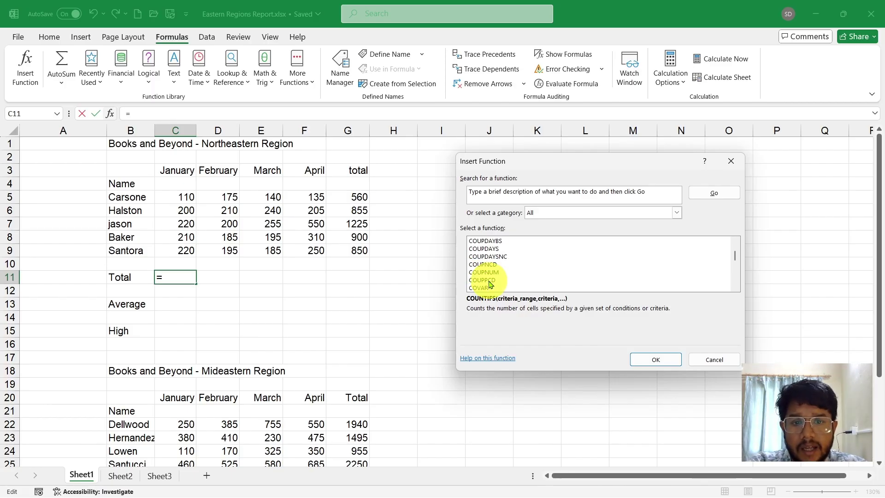
Look through the functions from DATE onward and read the description of the IF function.
click(489, 264)
key(d)
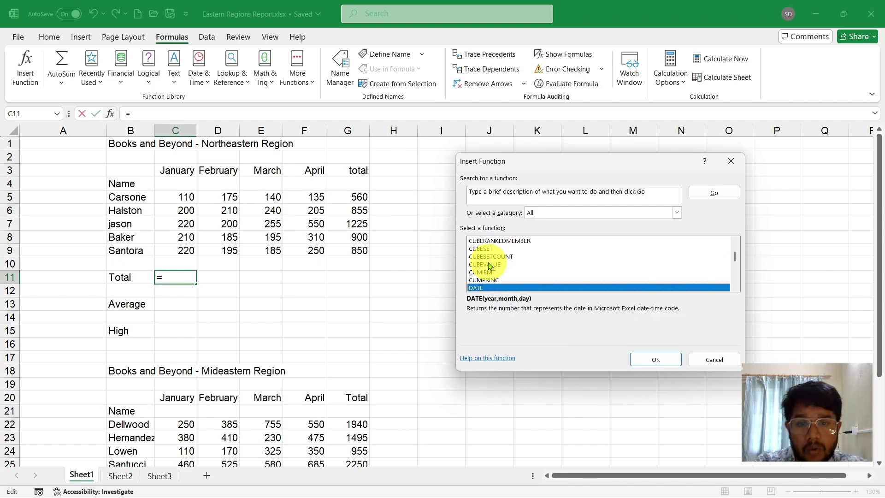
scroll(489, 267, down, 1)
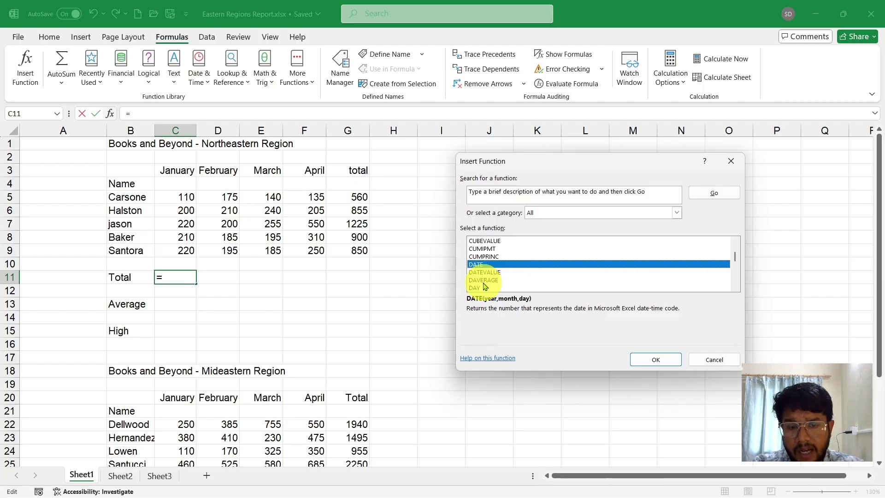
scroll(485, 287, down, 4)
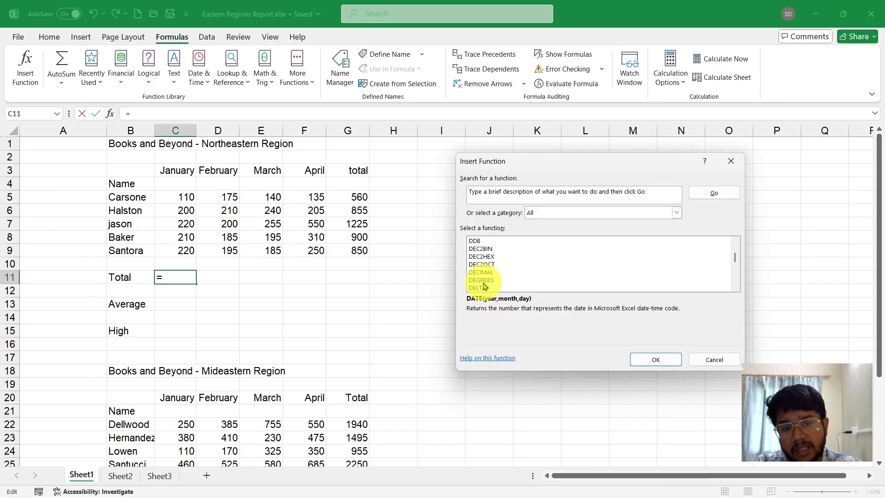
scroll(485, 287, down, 8)
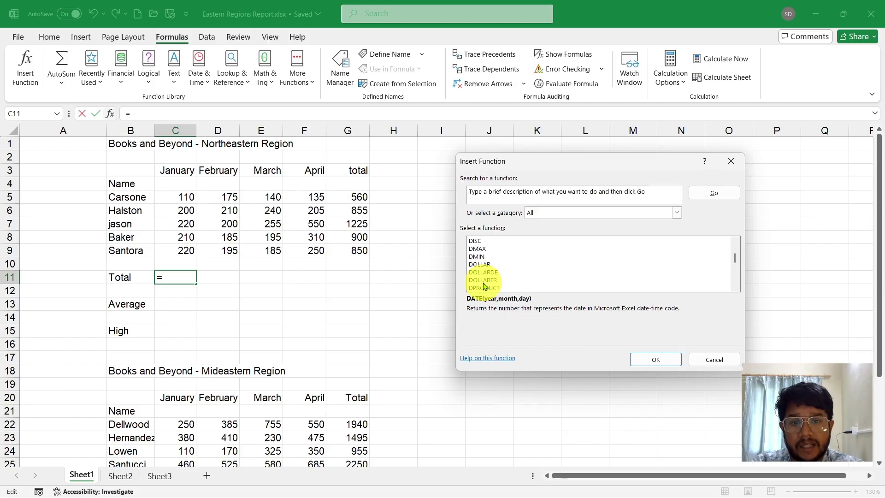
scroll(484, 286, down, 4)
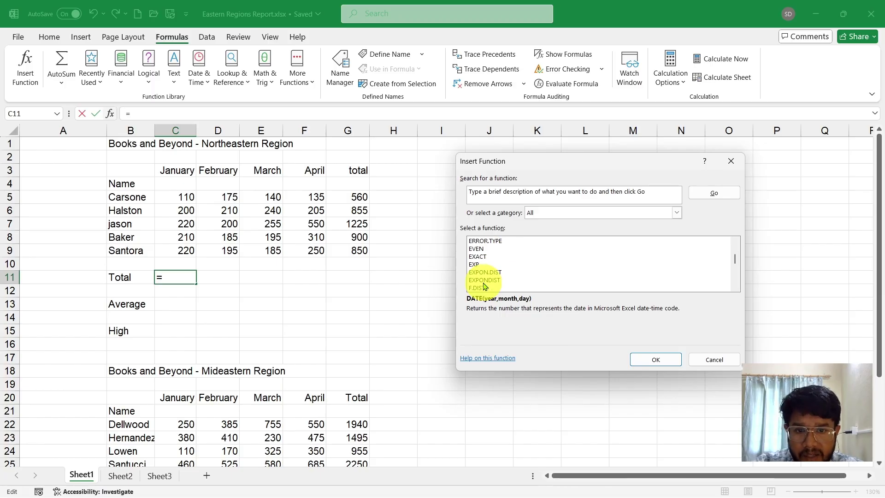
scroll(485, 286, down, 1)
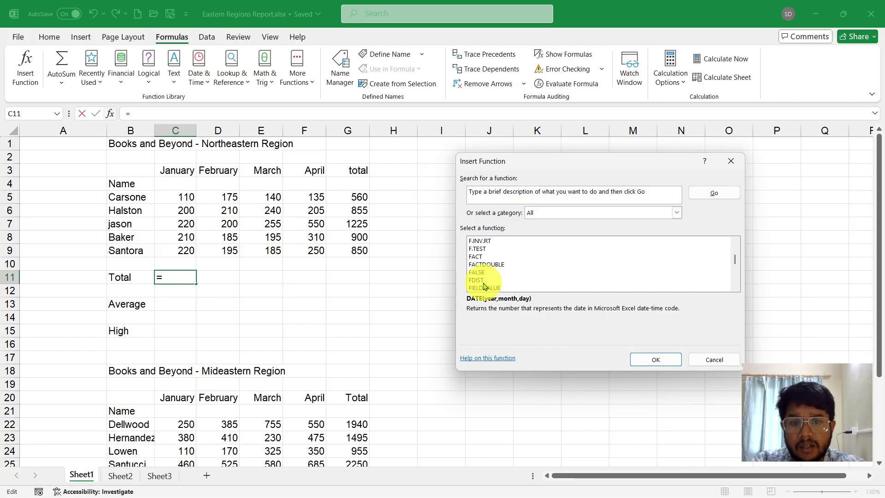
scroll(483, 286, down, 3)
scroll(484, 286, down, 15)
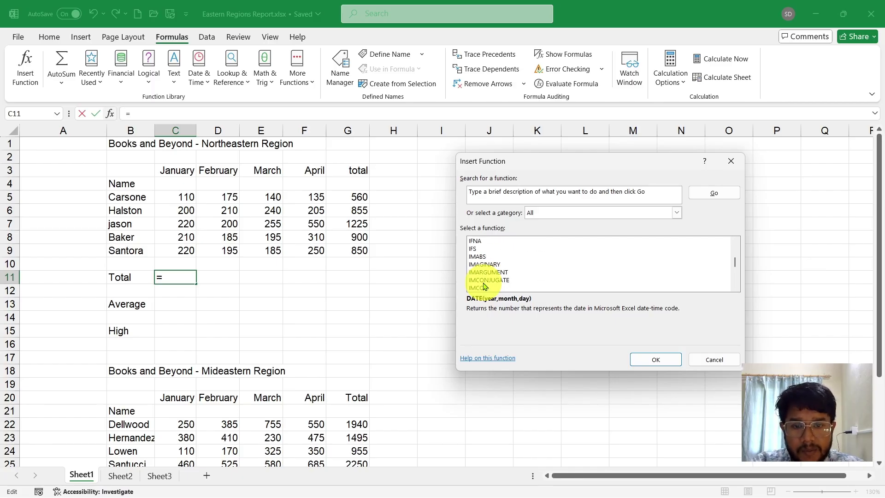
scroll(475, 249, up, 1)
click(472, 249)
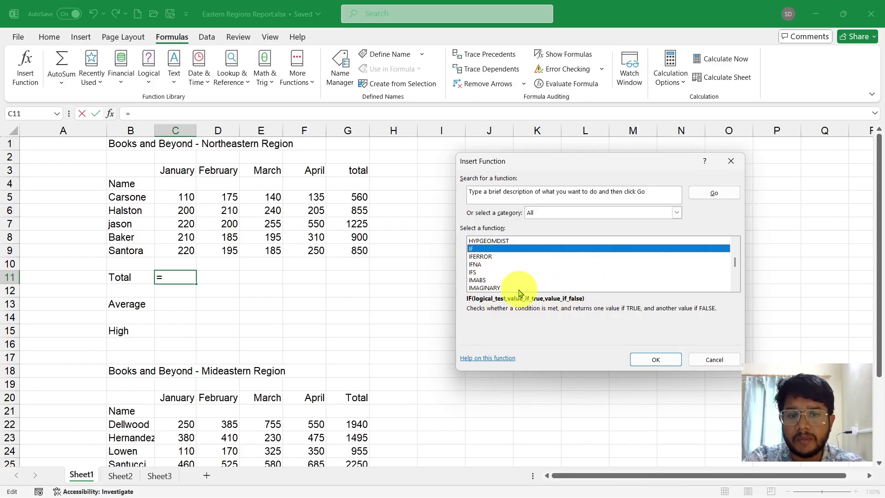
Insert the SUM function in cell C11 to total the January values in C5:C9.
scroll(521, 288, down, 10)
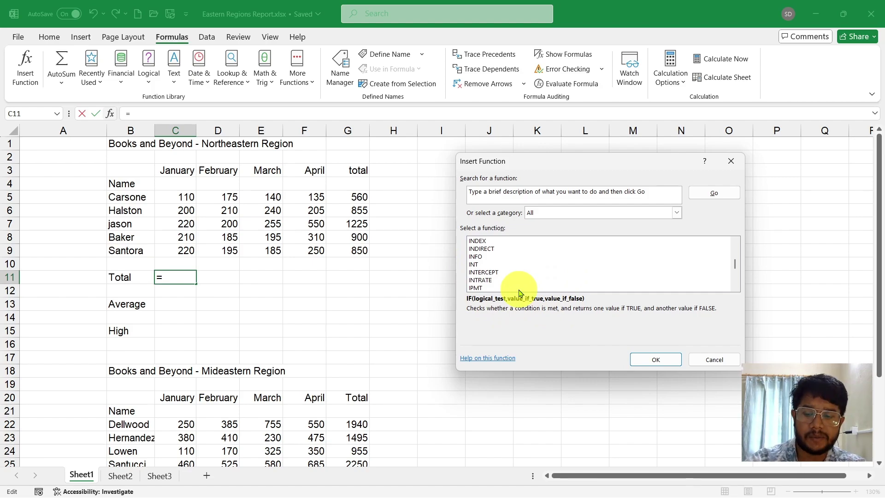
key(s)
scroll(493, 251, down, 1)
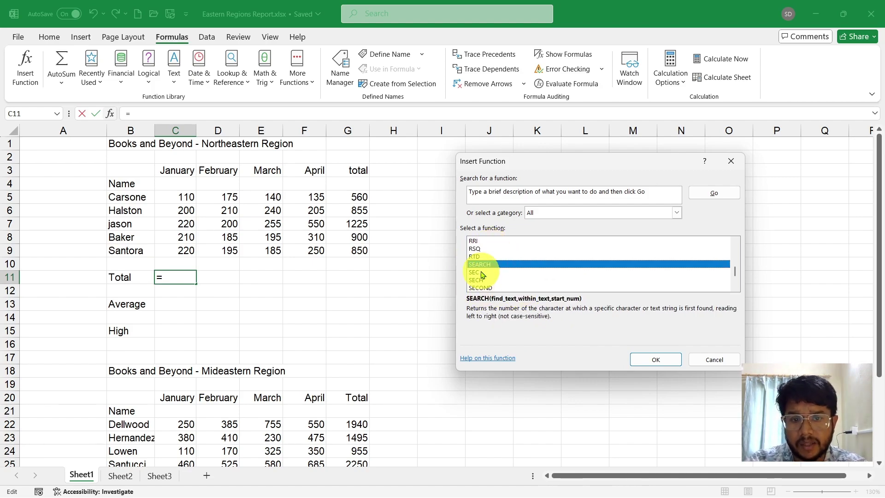
scroll(481, 274, down, 2)
scroll(479, 267, down, 4)
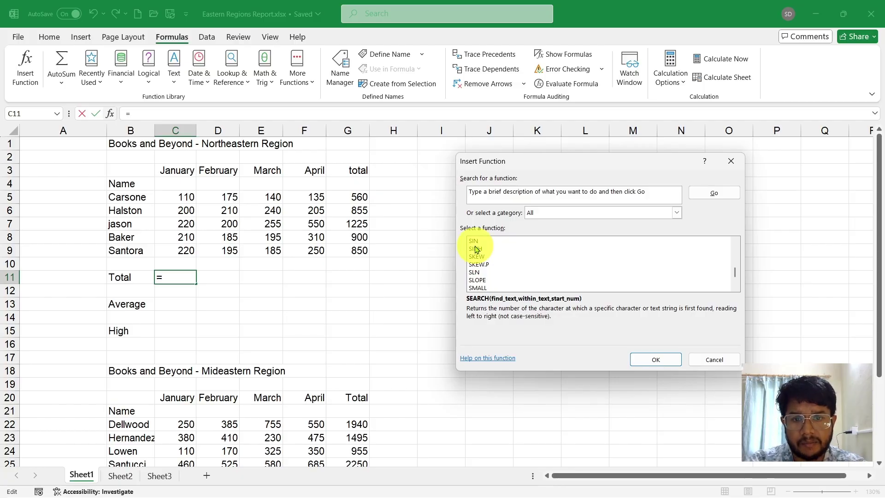
scroll(476, 258, down, 4)
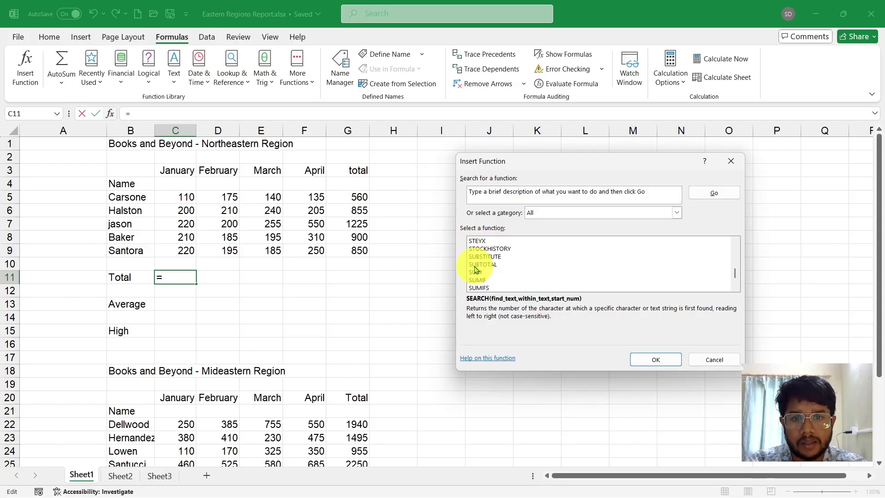
click(475, 272)
click(649, 363)
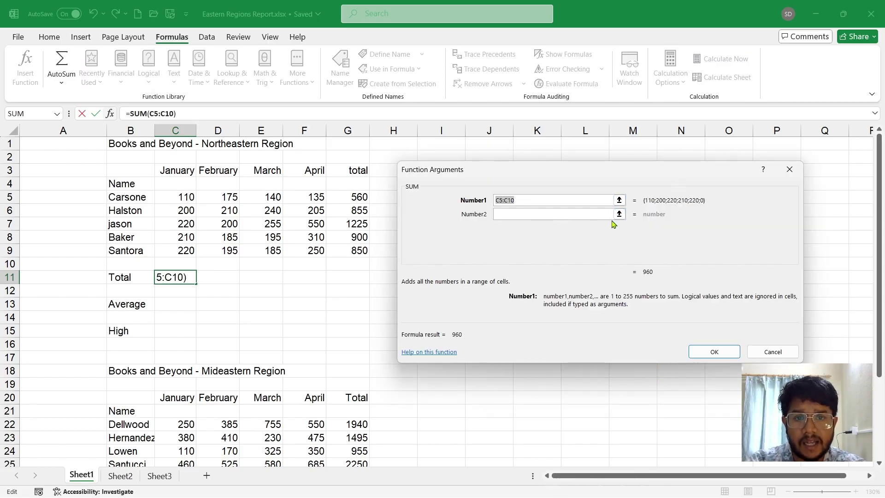
drag(191, 195, 184, 248)
key(Return)
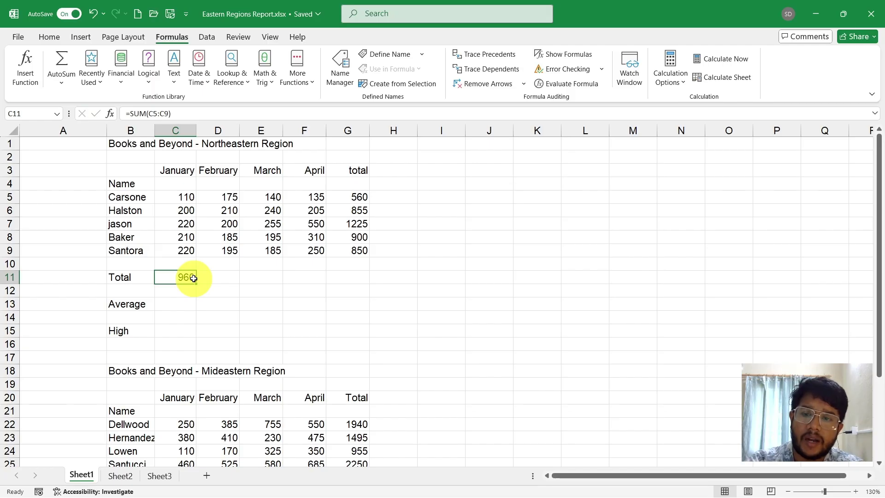
Start a formula in cell H11, search the function library for "sum" and choose the SUM function.
click(399, 281)
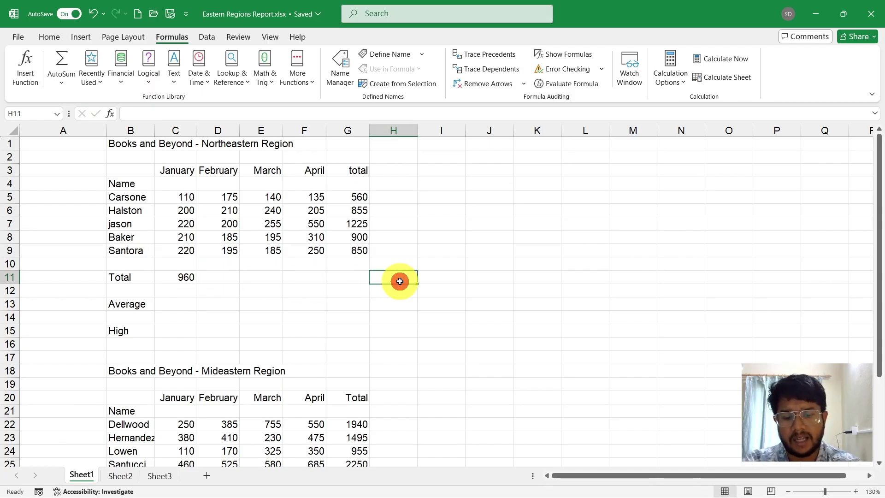
text(=)
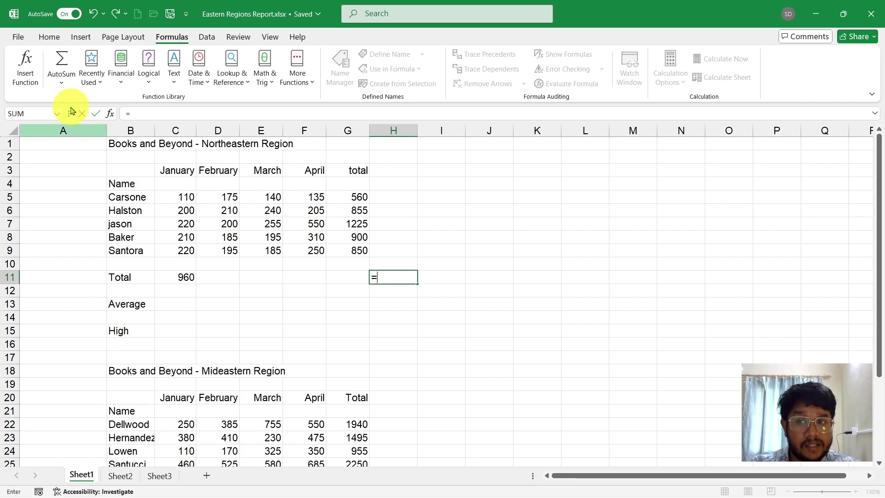
click(30, 67)
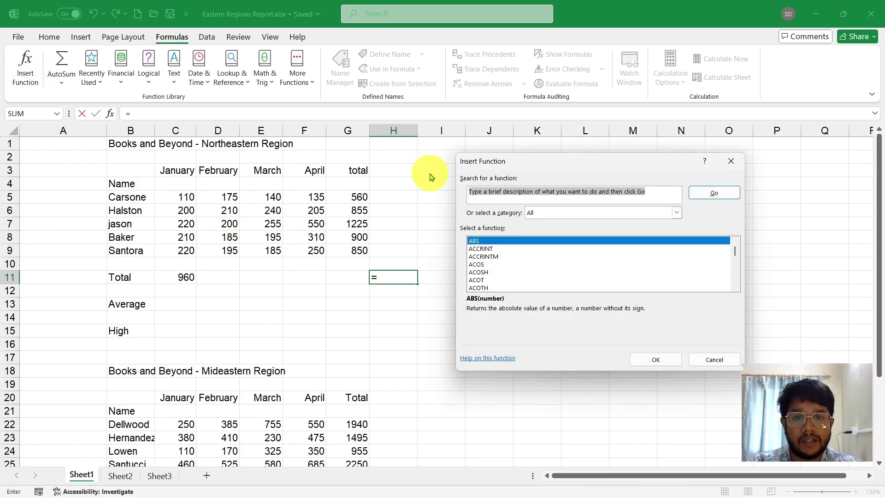
text(su)
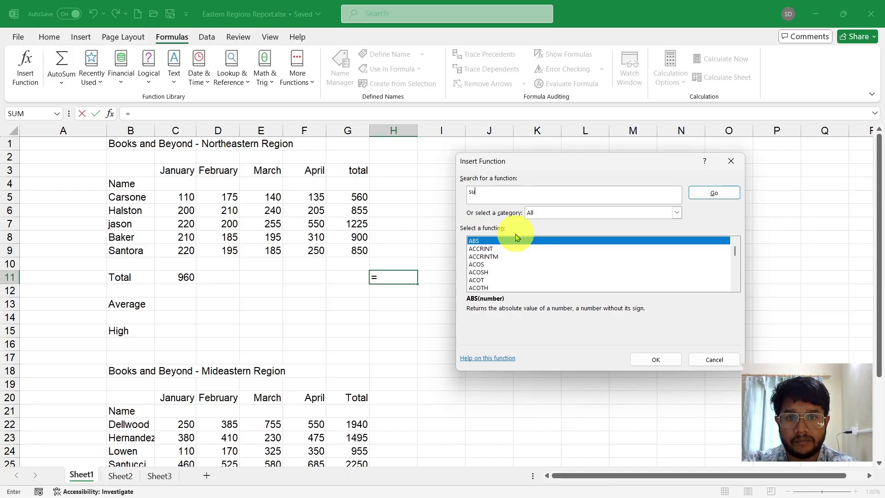
text(mi)
key(BackSpace)
key(Return)
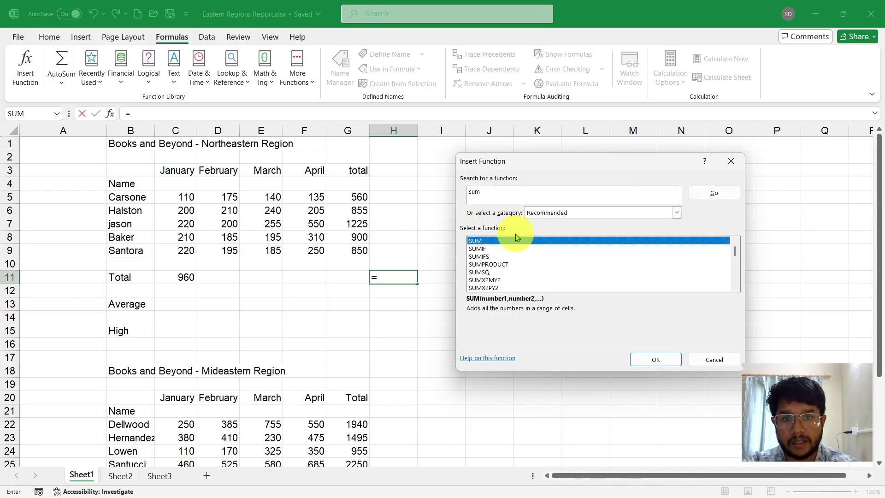
click(656, 361)
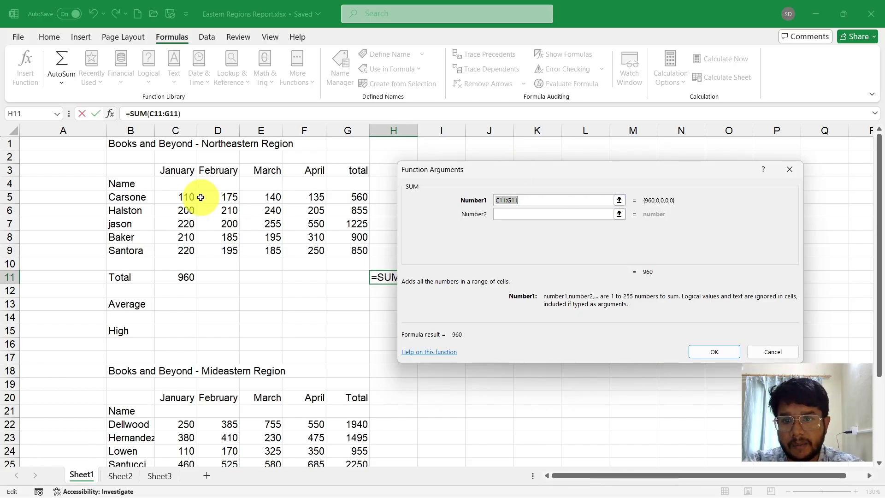
Set the SUM arguments in H11 to the January range C5:C9 and the February range D5:D9, and accept the formula.
drag(189, 195, 185, 249)
click(597, 214)
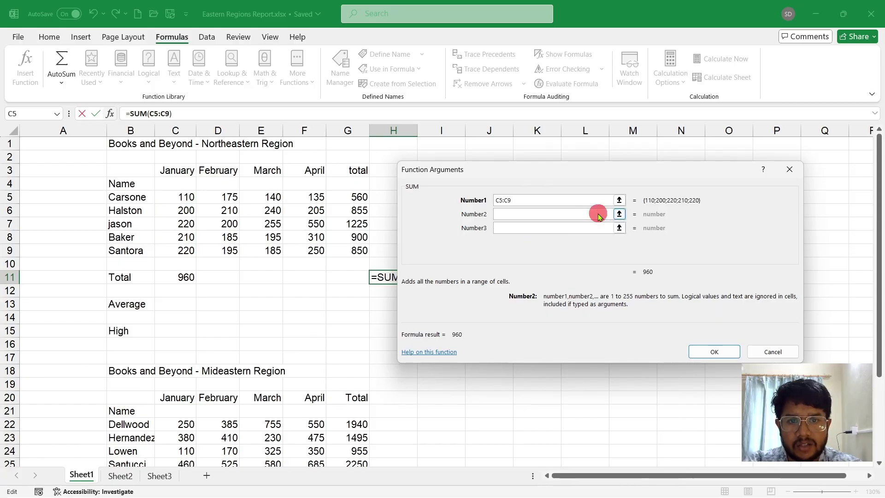
drag(229, 197, 229, 250)
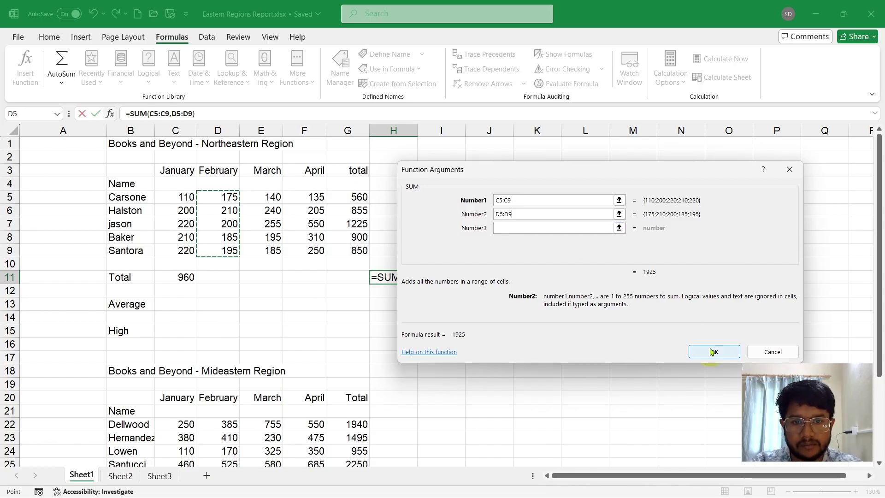
click(712, 351)
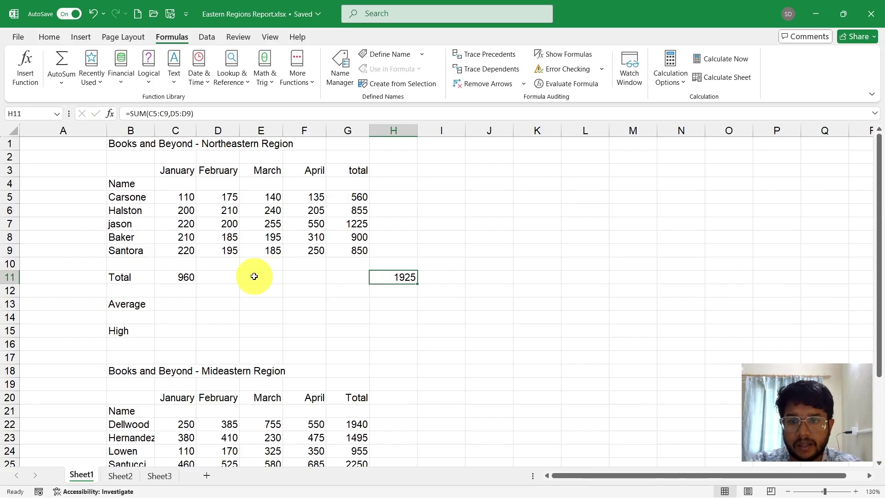
Fill the January total formula from C11 across the Total row to G11.
click(186, 277)
drag(199, 284, 353, 286)
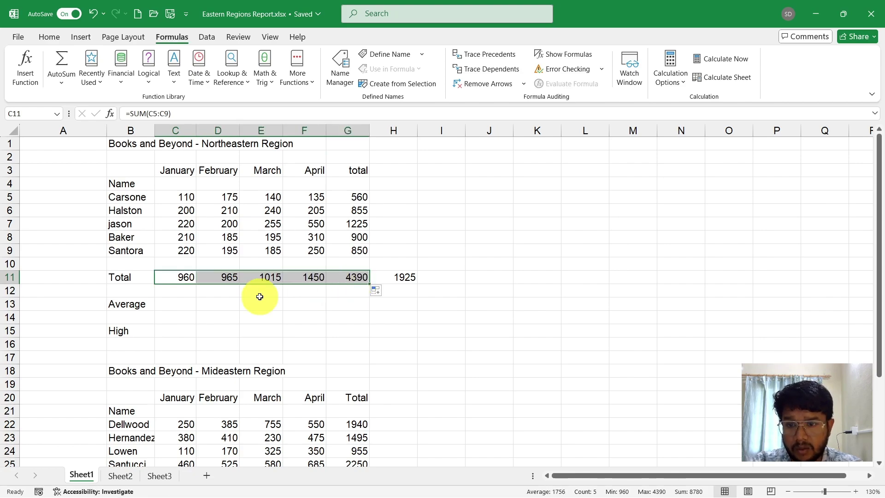
Enter an AVERAGE formula in cell C13 for the January values in C5:C9.
click(183, 304)
text(=aver)
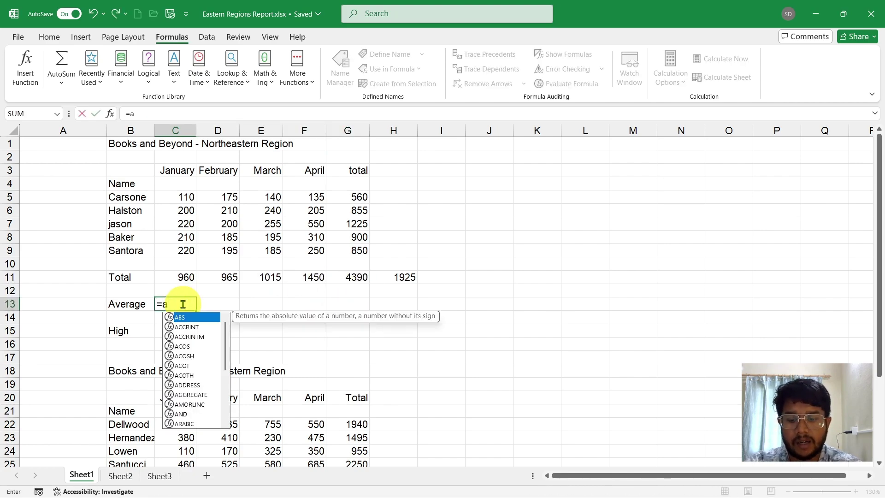
key(Tab)
key(Up)
key(Up)
key(Up)
key(Up)
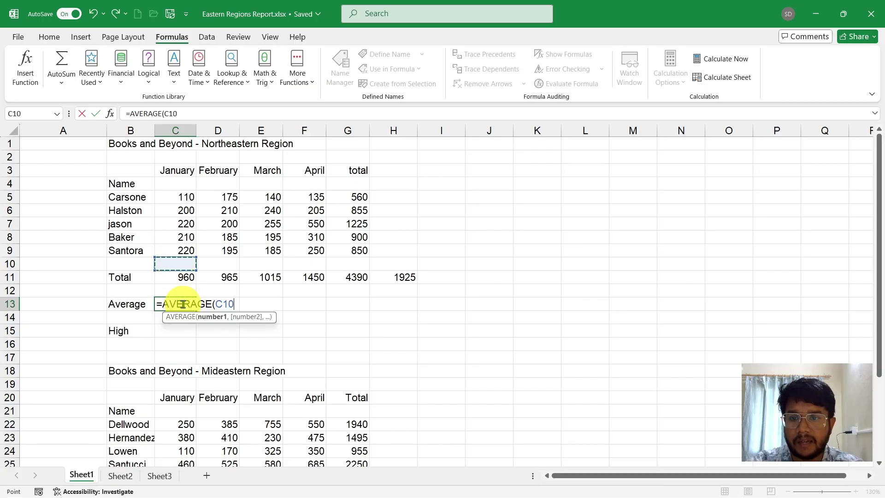
key(shift+Up)
key(shift+Up)
key(shift+Up)
key(shift+Up)
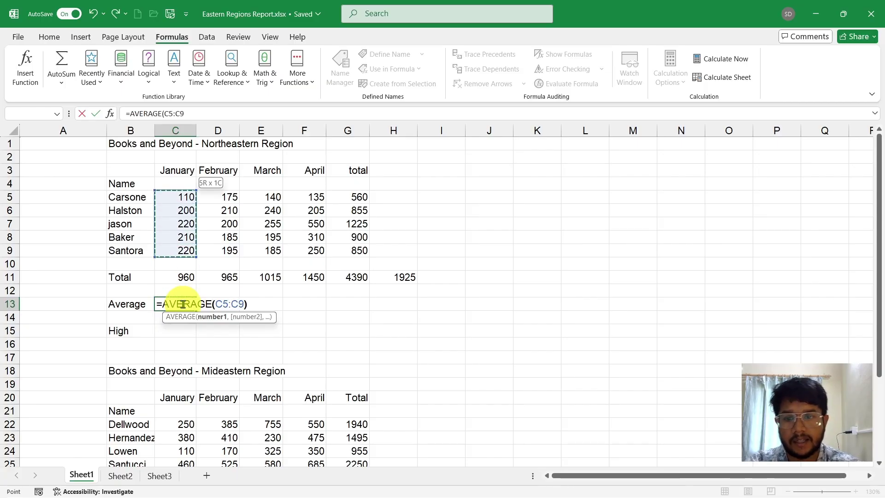
key(Return)
Check the January average formula in C13 and fill it across the Average row to G13.
double_click(183, 304)
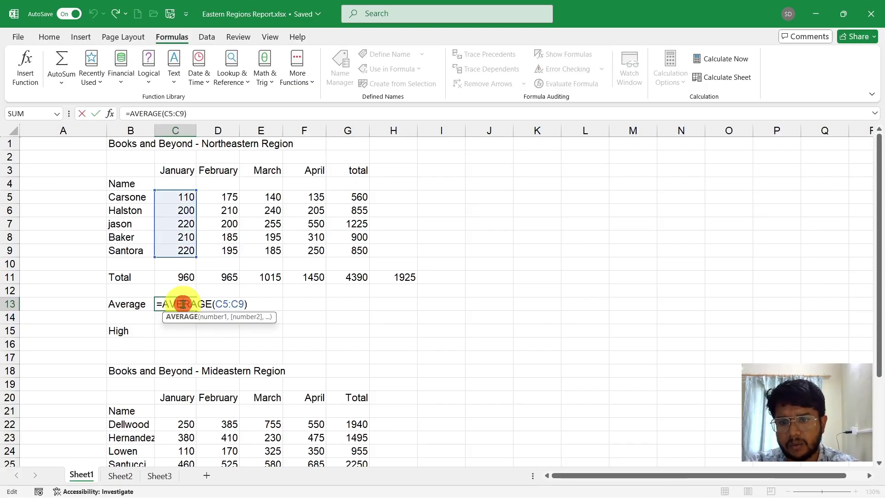
key(Escape)
drag(196, 310, 357, 309)
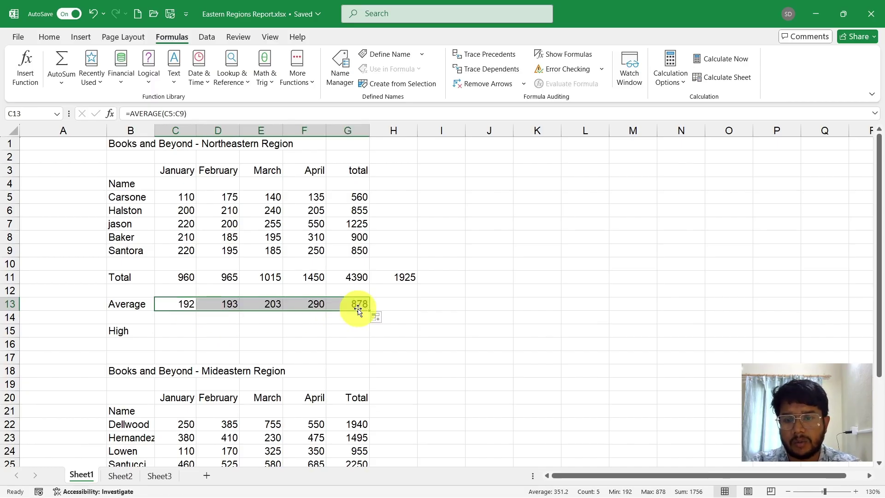
Enter a MAX formula in cell C15 for the January range C5:C9, and fill it across the High row to G15.
click(173, 330)
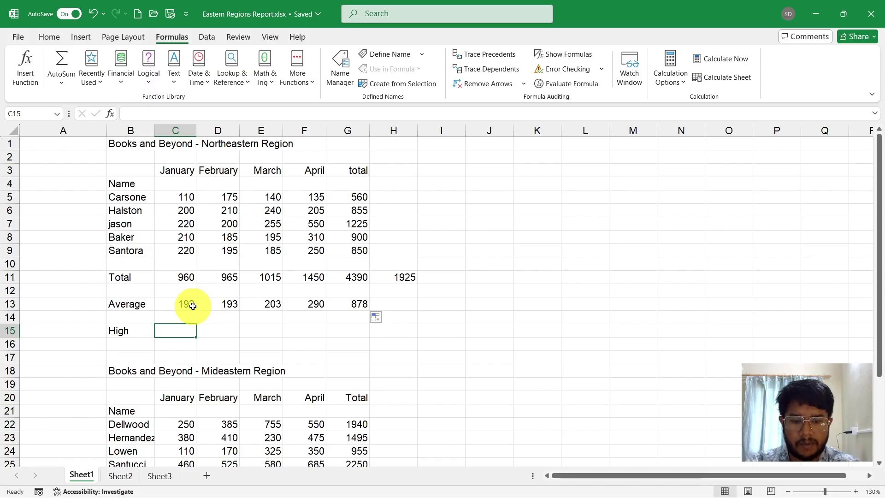
text(=ma)
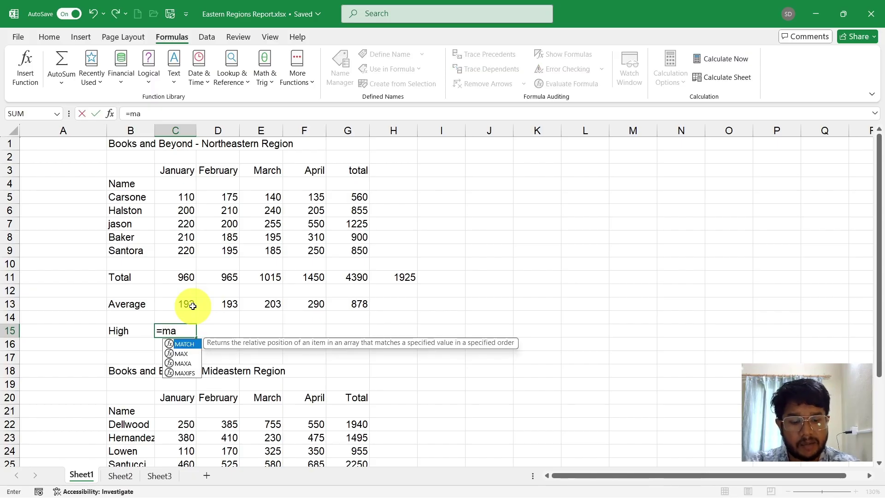
text(x)
key(Down)
key(Up)
key(Tab)
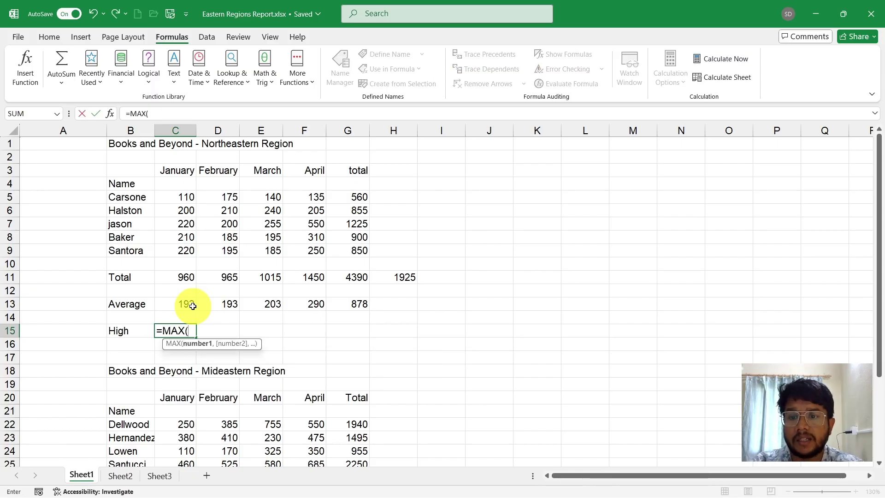
click(193, 306)
key(Up)
key(Up)
key(Up)
key(Up)
key(shift+Up)
key(shift+Up)
key(shift+Up)
key(shift+Up)
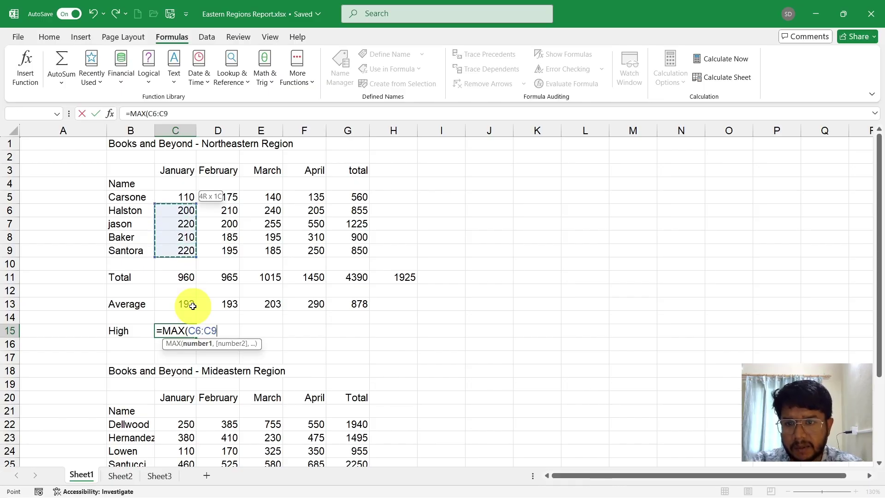
key(Return)
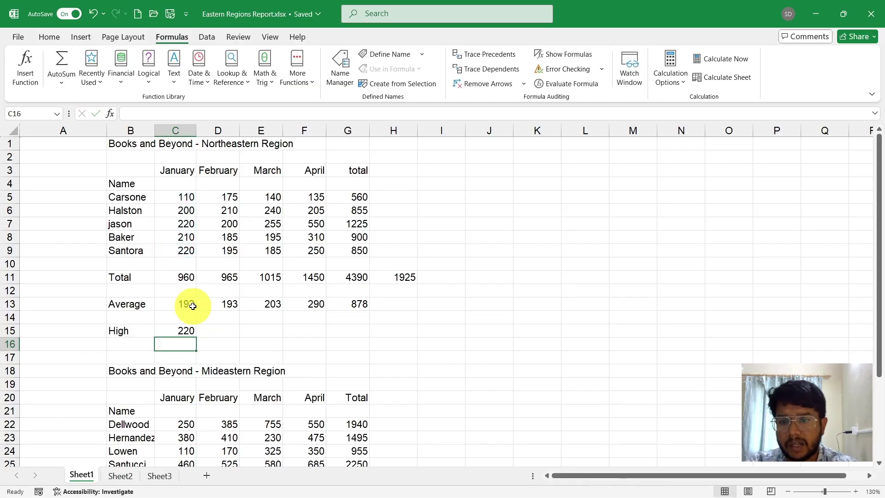
click(192, 326)
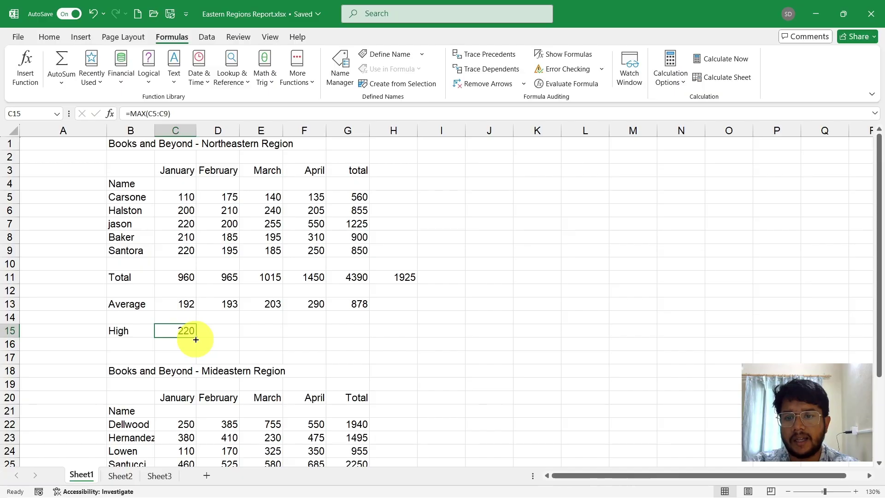
drag(196, 337, 358, 334)
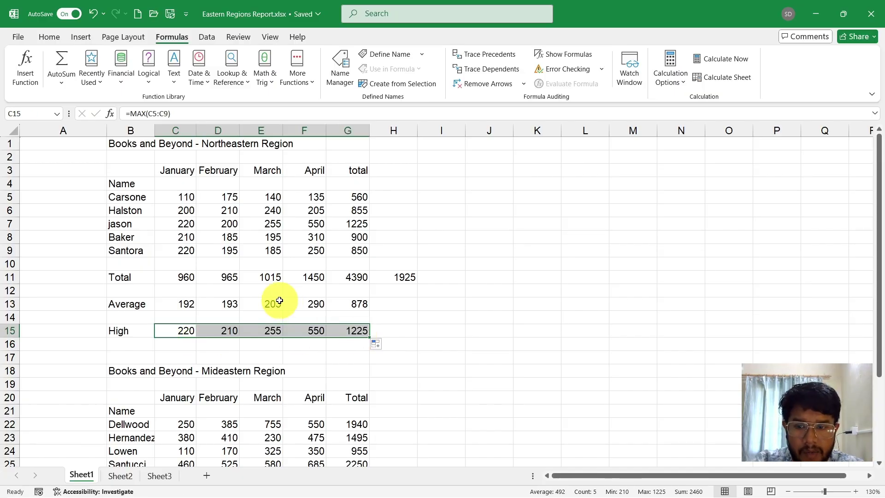
Copy the Northeastern summary formulas in C11:G15 and paste them into the Mideastern Region summary rows starting at C28.
scroll(189, 275, down, 5)
scroll(191, 275, up, 2)
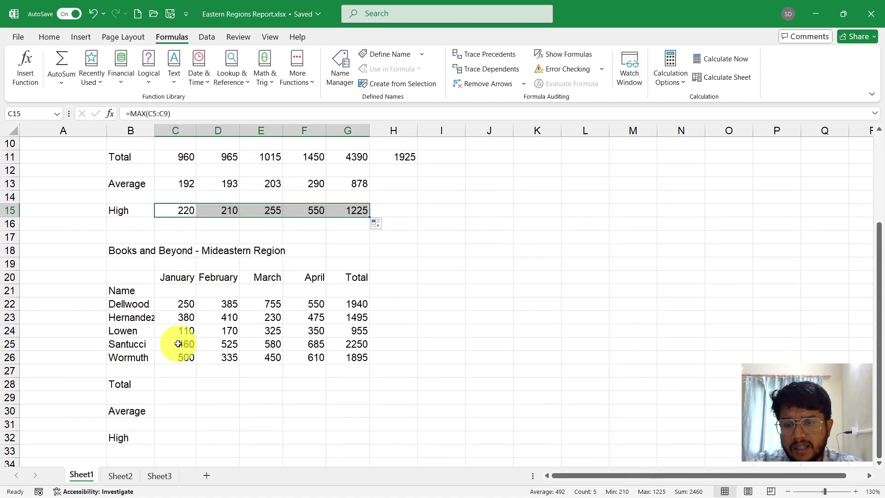
drag(123, 279, 347, 353)
scroll(350, 341, up, 2)
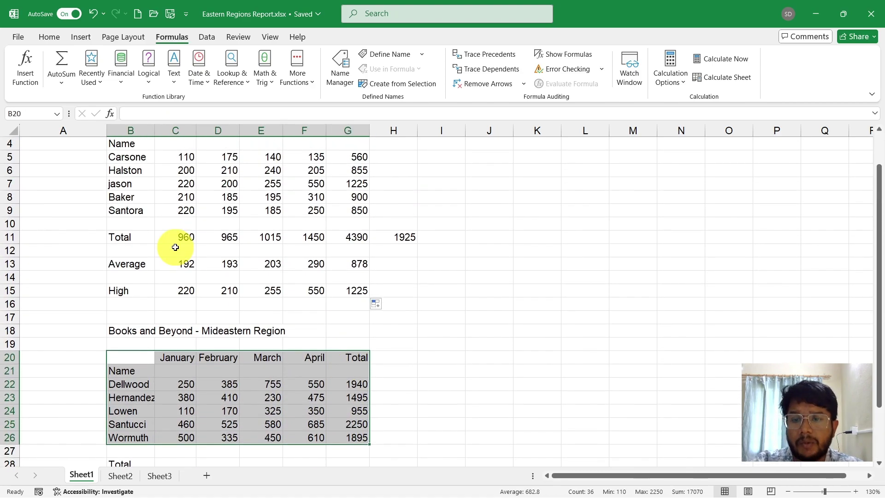
click(178, 238)
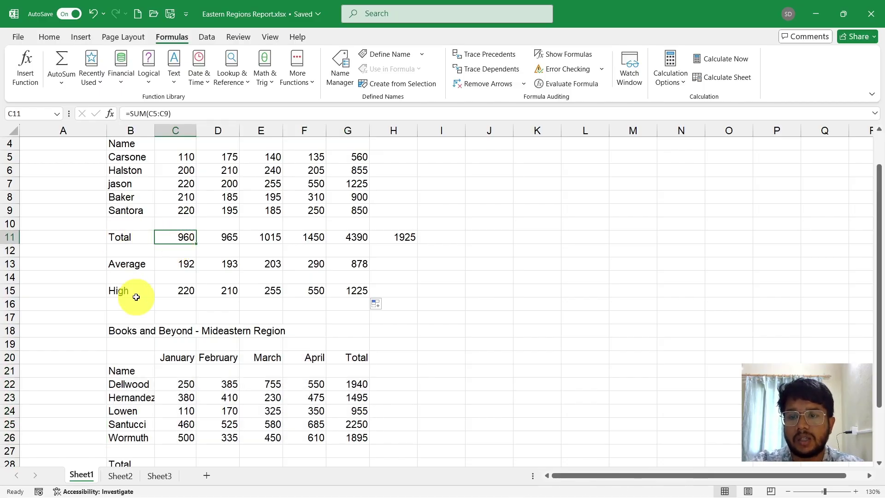
scroll(257, 250, up, 1)
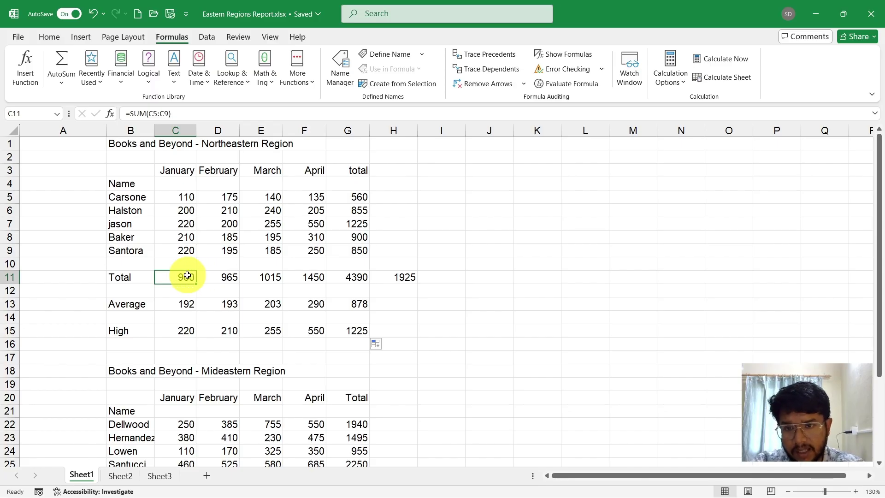
drag(187, 275, 362, 326)
key(ctrl+c)
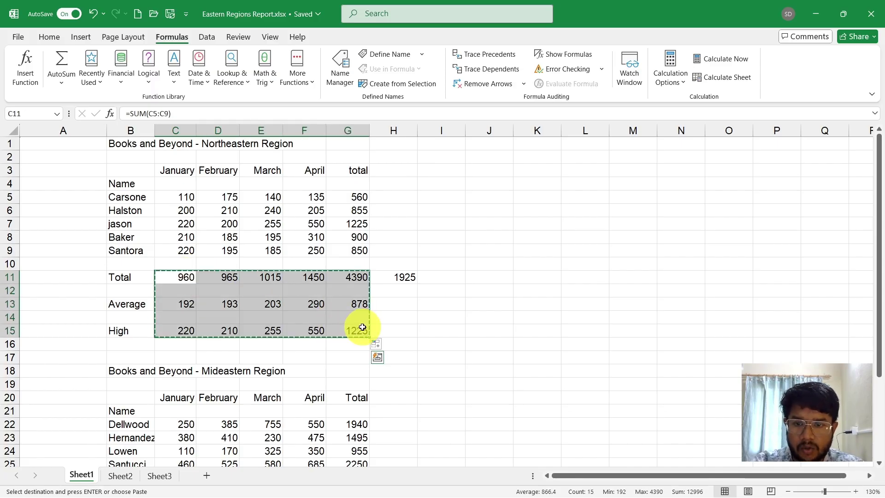
scroll(362, 326, down, 7)
click(171, 236)
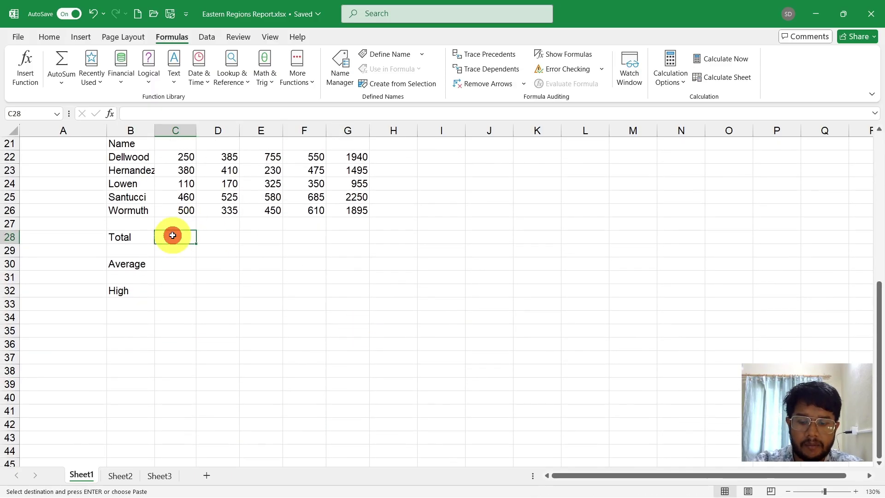
key(ctrl+v)
Inspect the pasted January total formula in C28 to see which Mideastern cells it references, leaving it unedited.
scroll(173, 235, up, 1)
scroll(356, 247, up, 2)
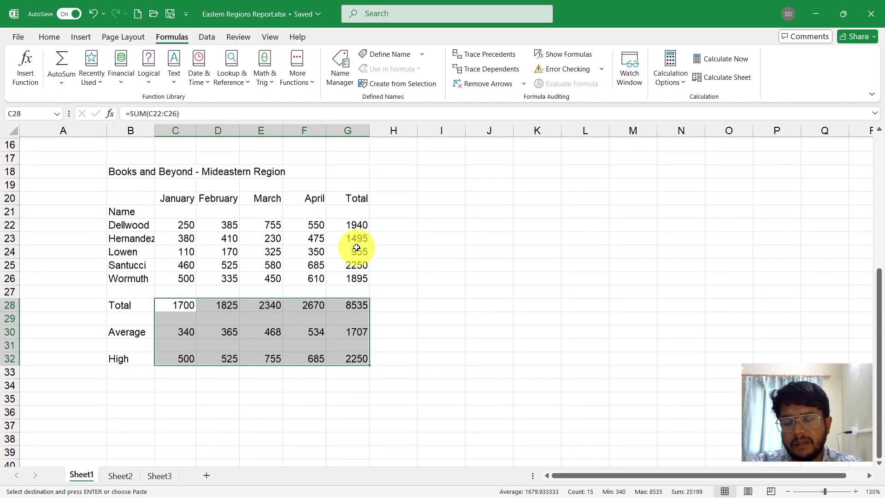
click(367, 251)
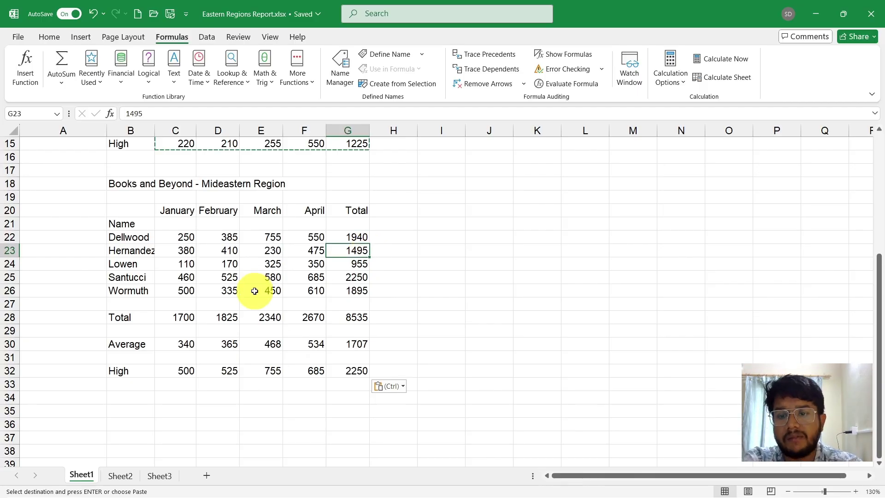
double_click(184, 318)
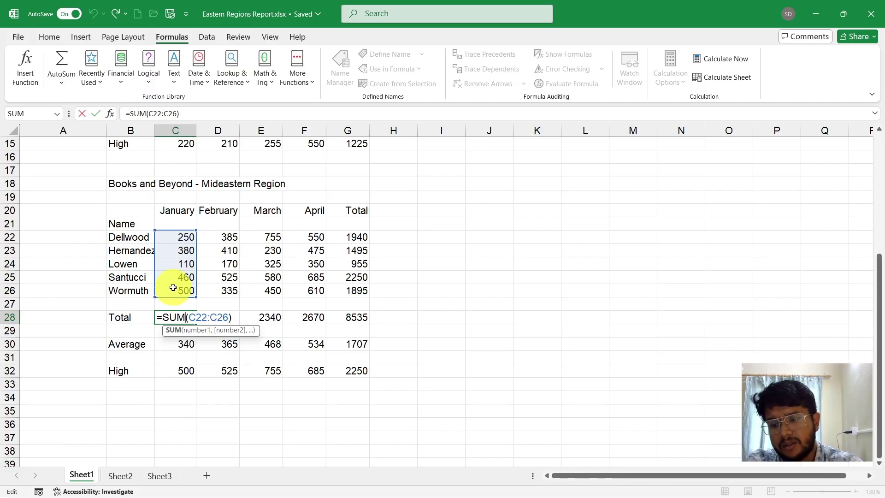
key(Escape)
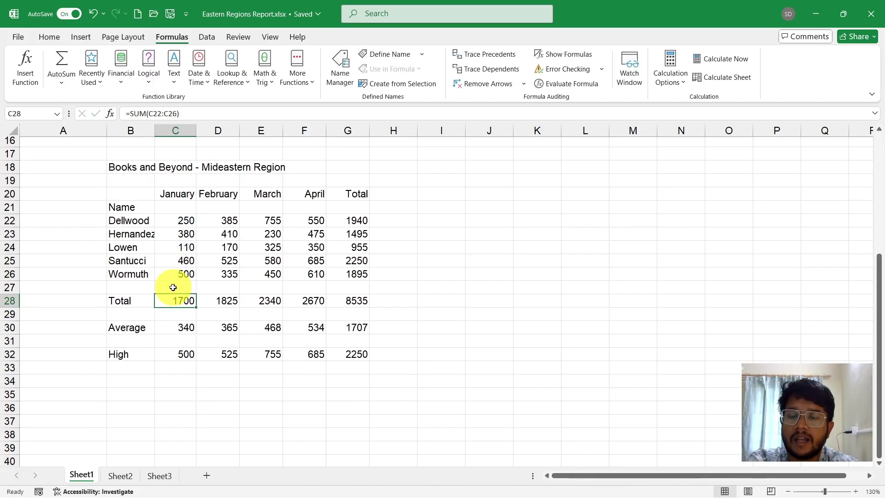
scroll(173, 287, up, 1)
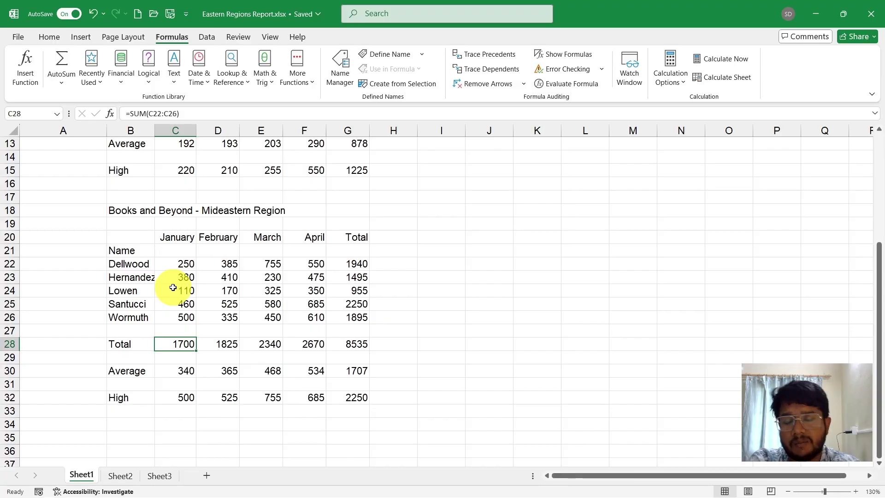